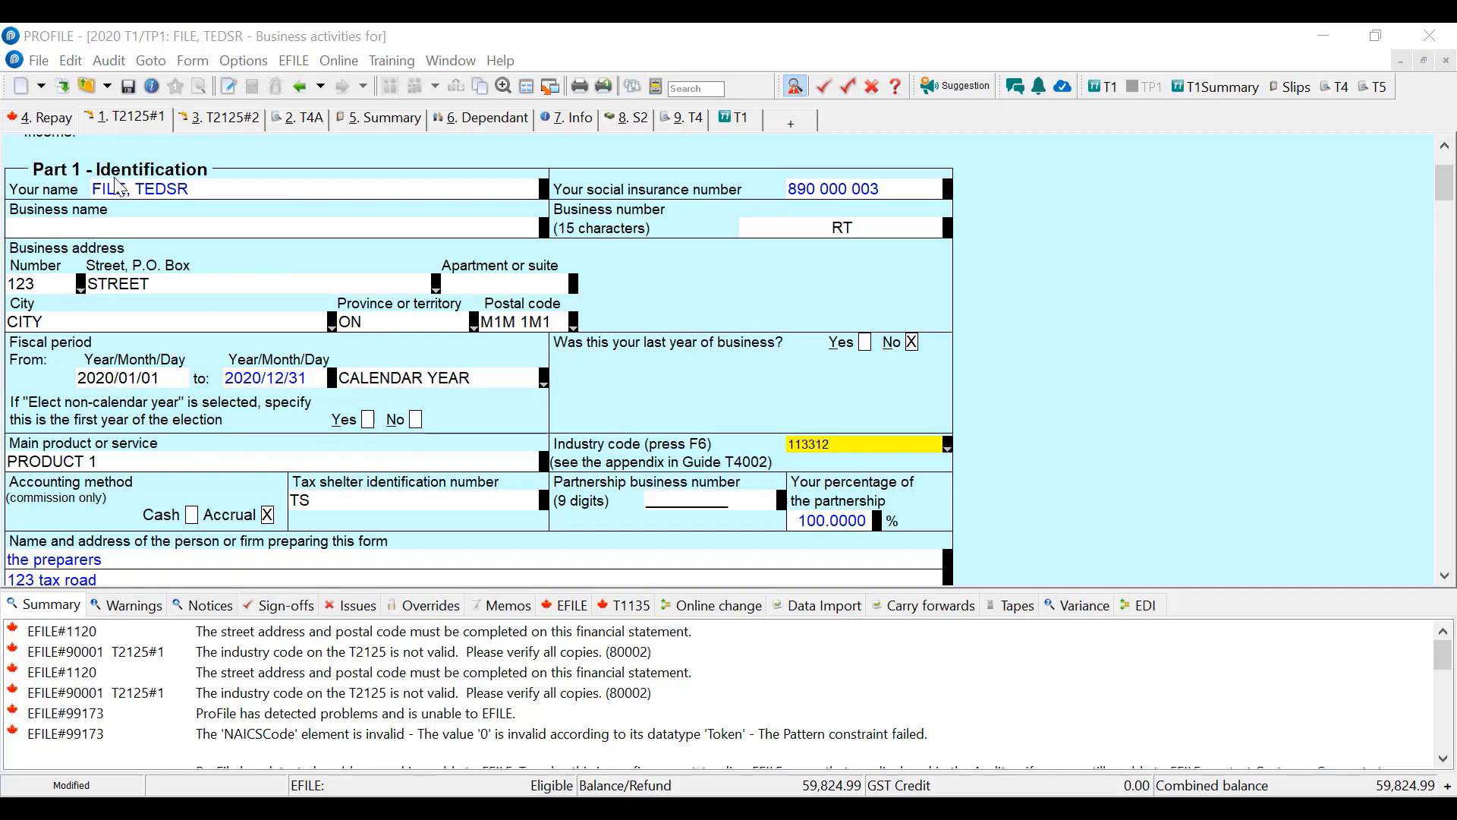
Step: Jump from a T2125#2 warning to that statement and review its Part 3B income
scroll(409, 667, down, 5)
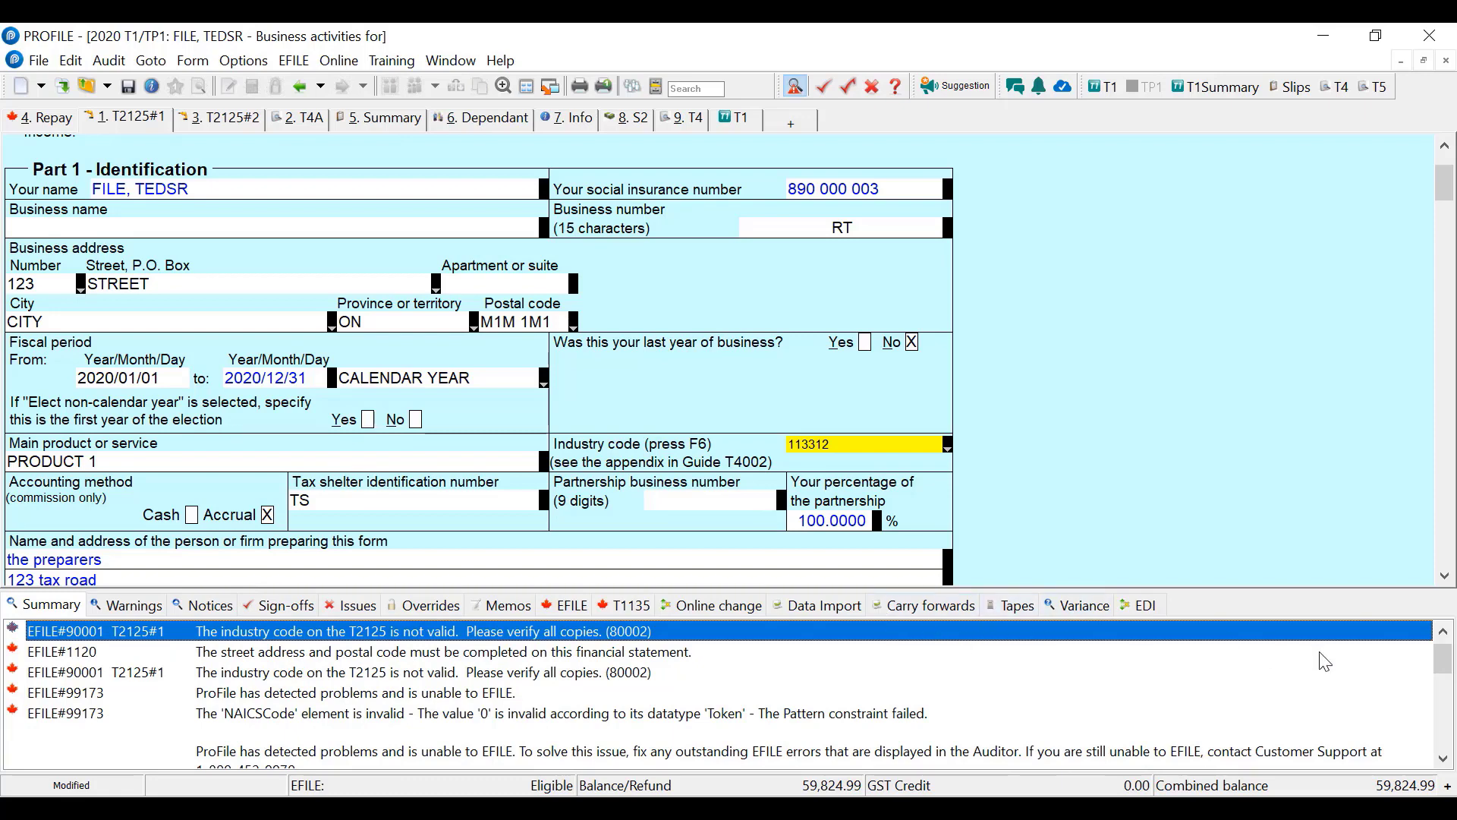
click(1443, 631)
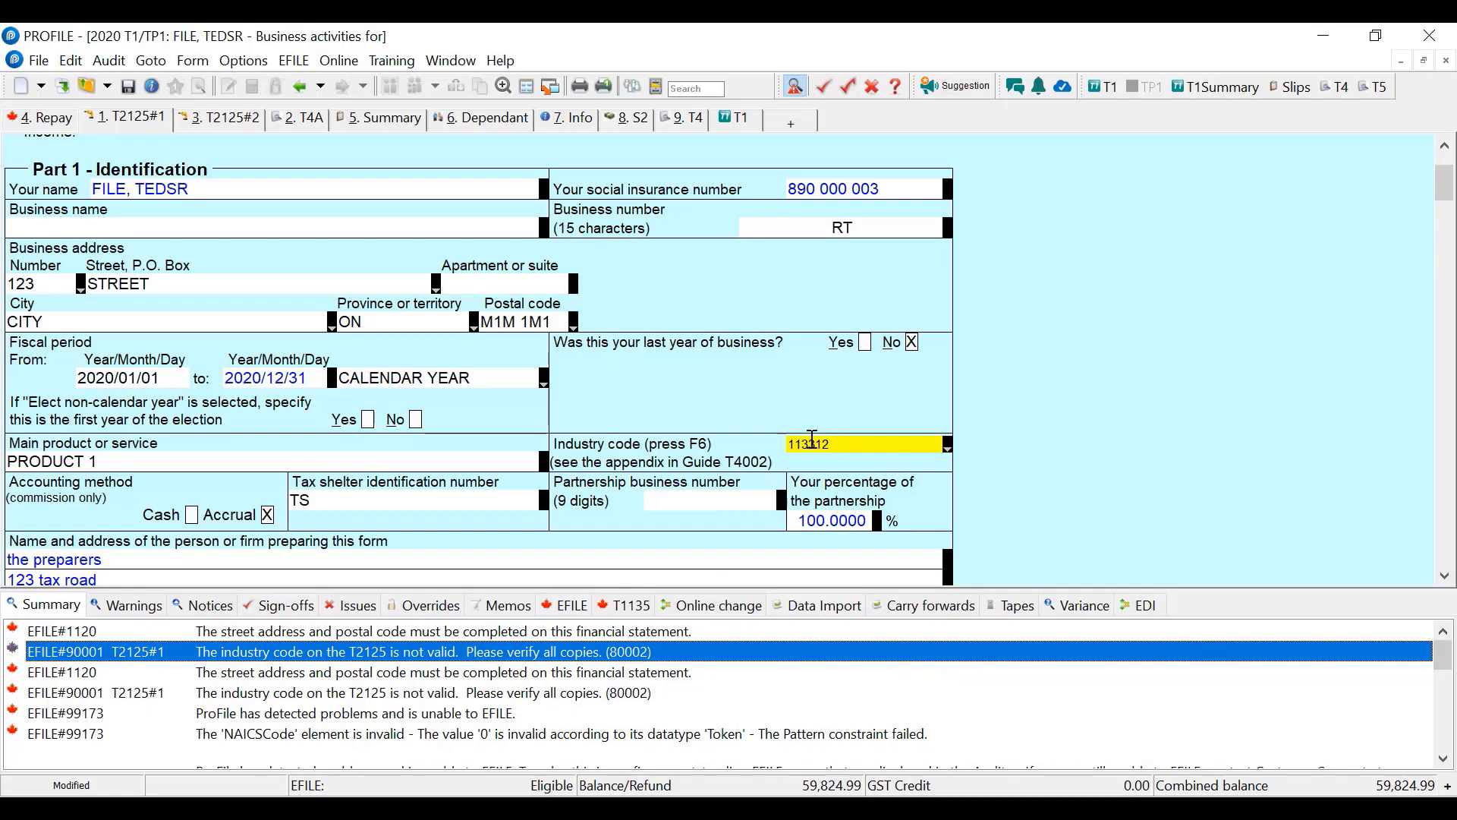
mouse_move(818, 440)
click(1443, 758)
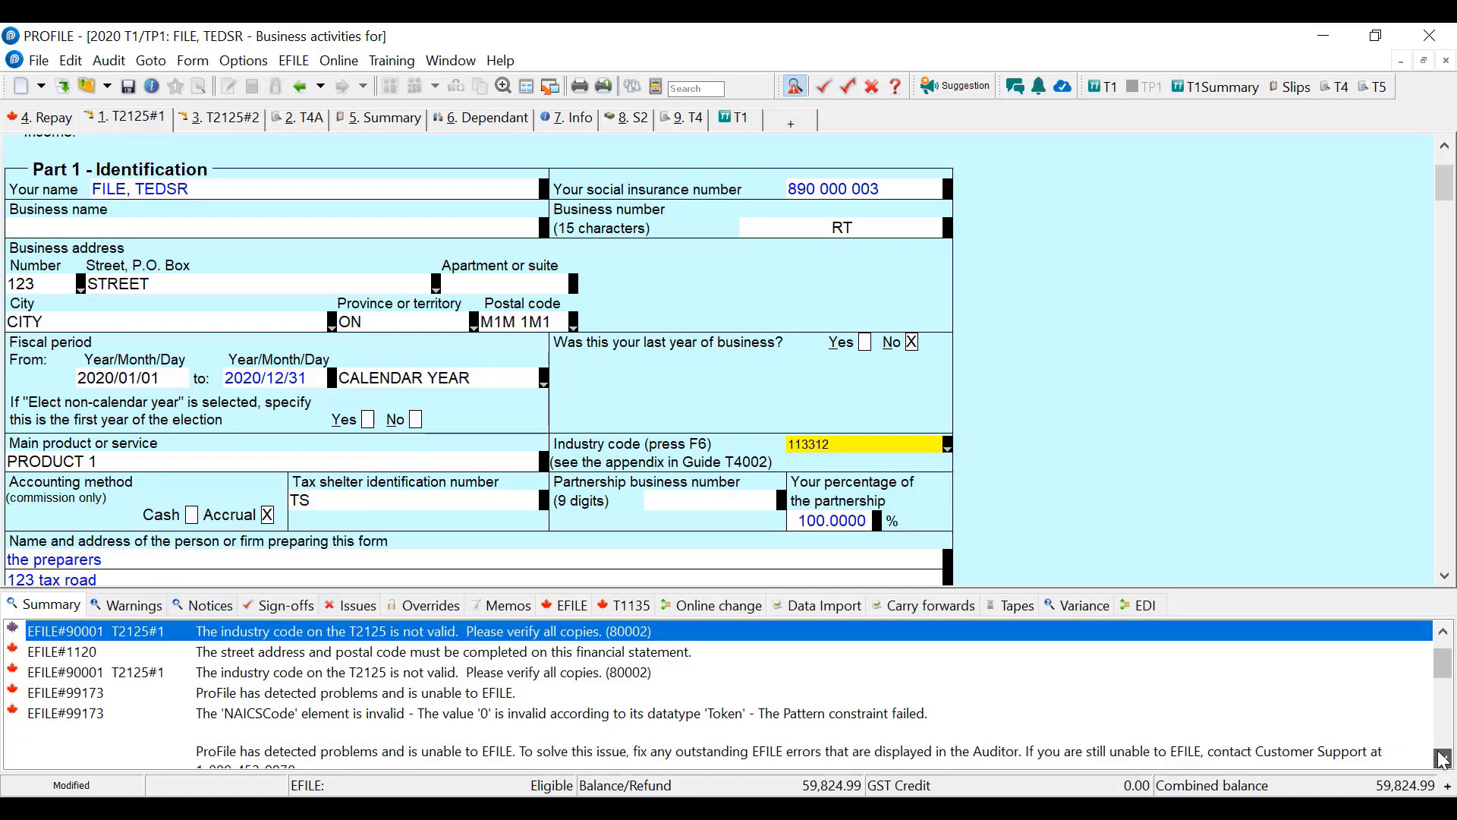
scroll(1443, 758, down, 6)
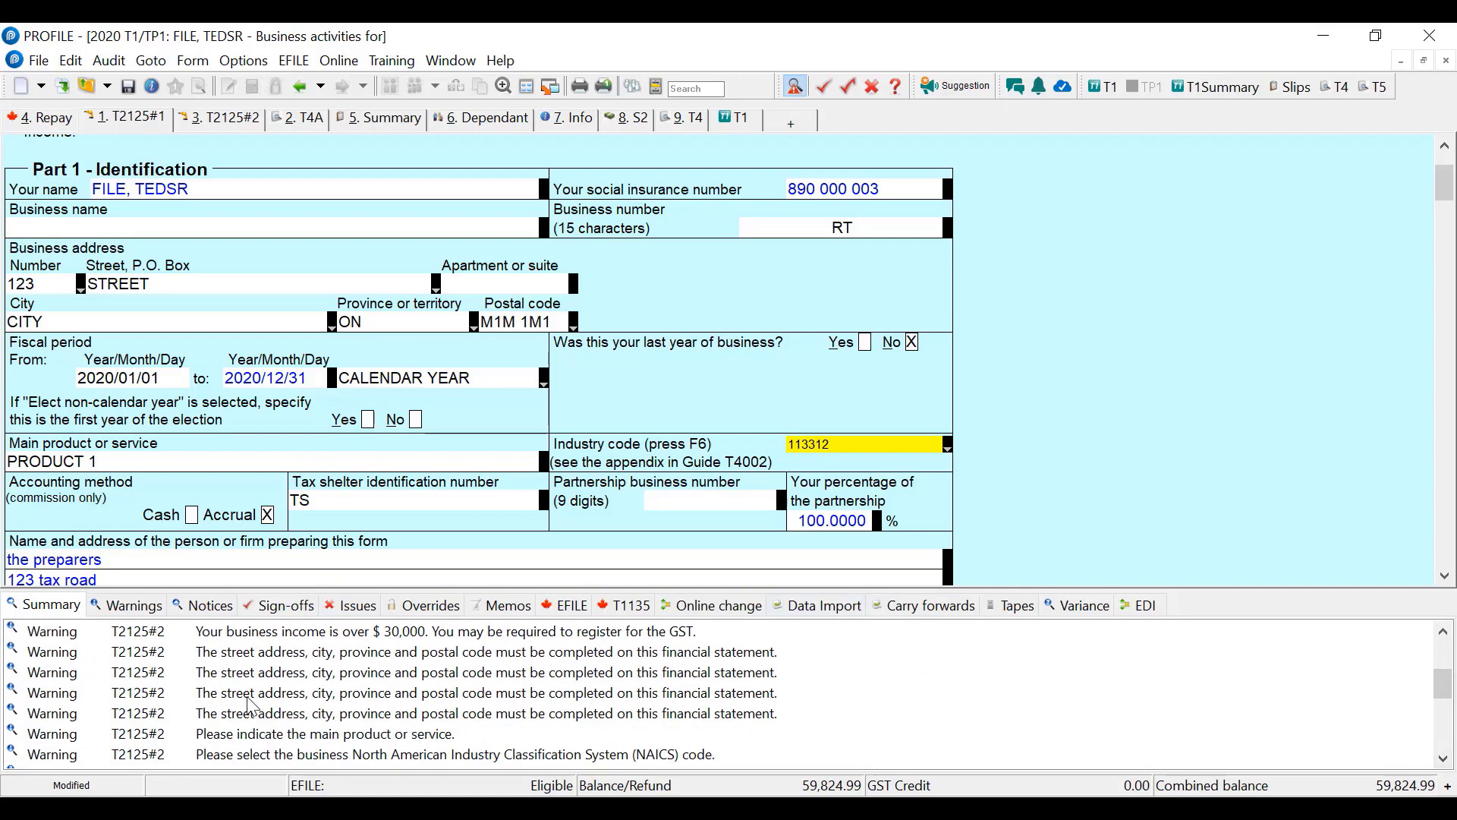
double_click(255, 653)
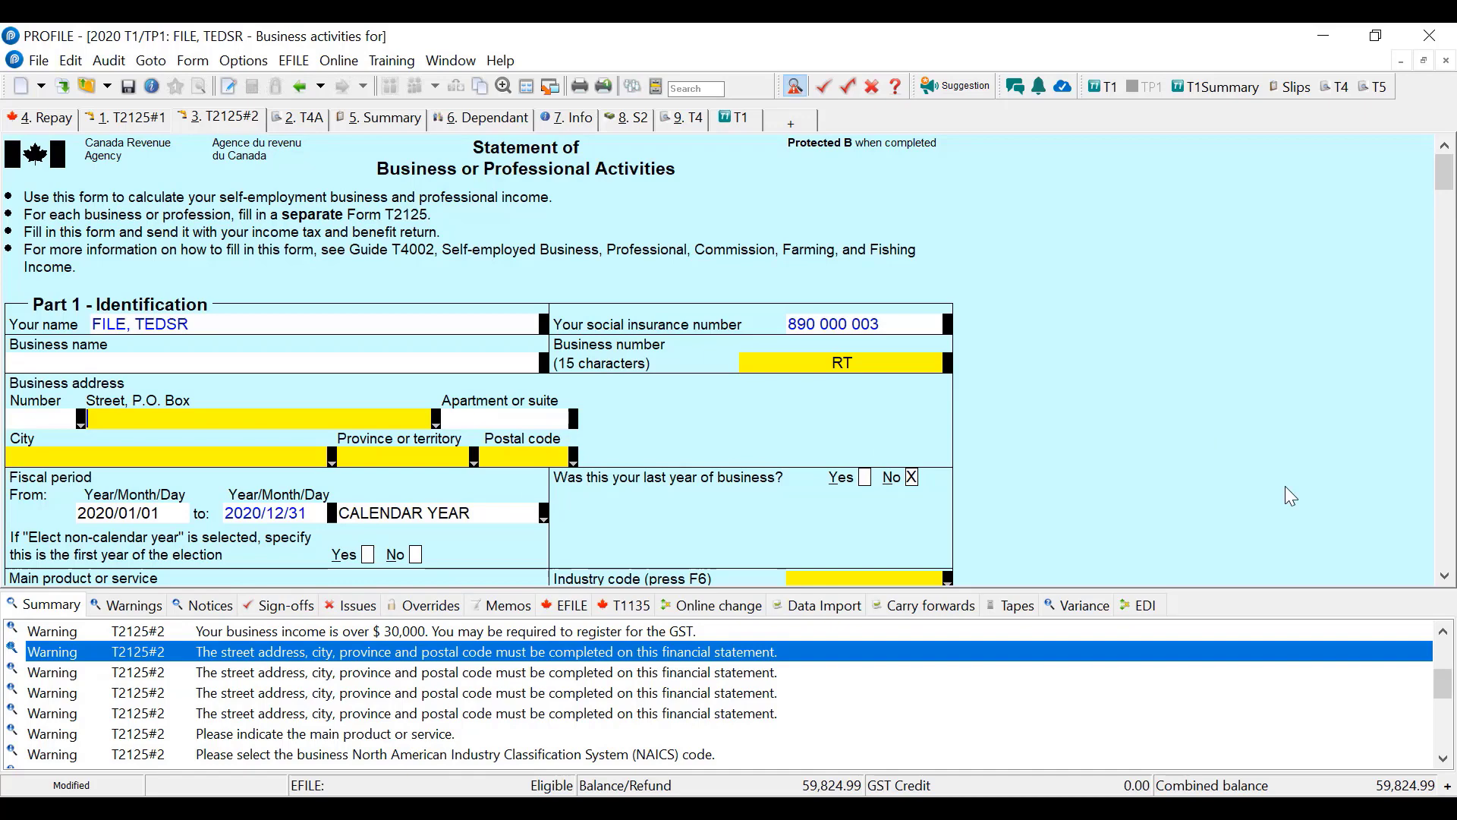
click(1445, 577)
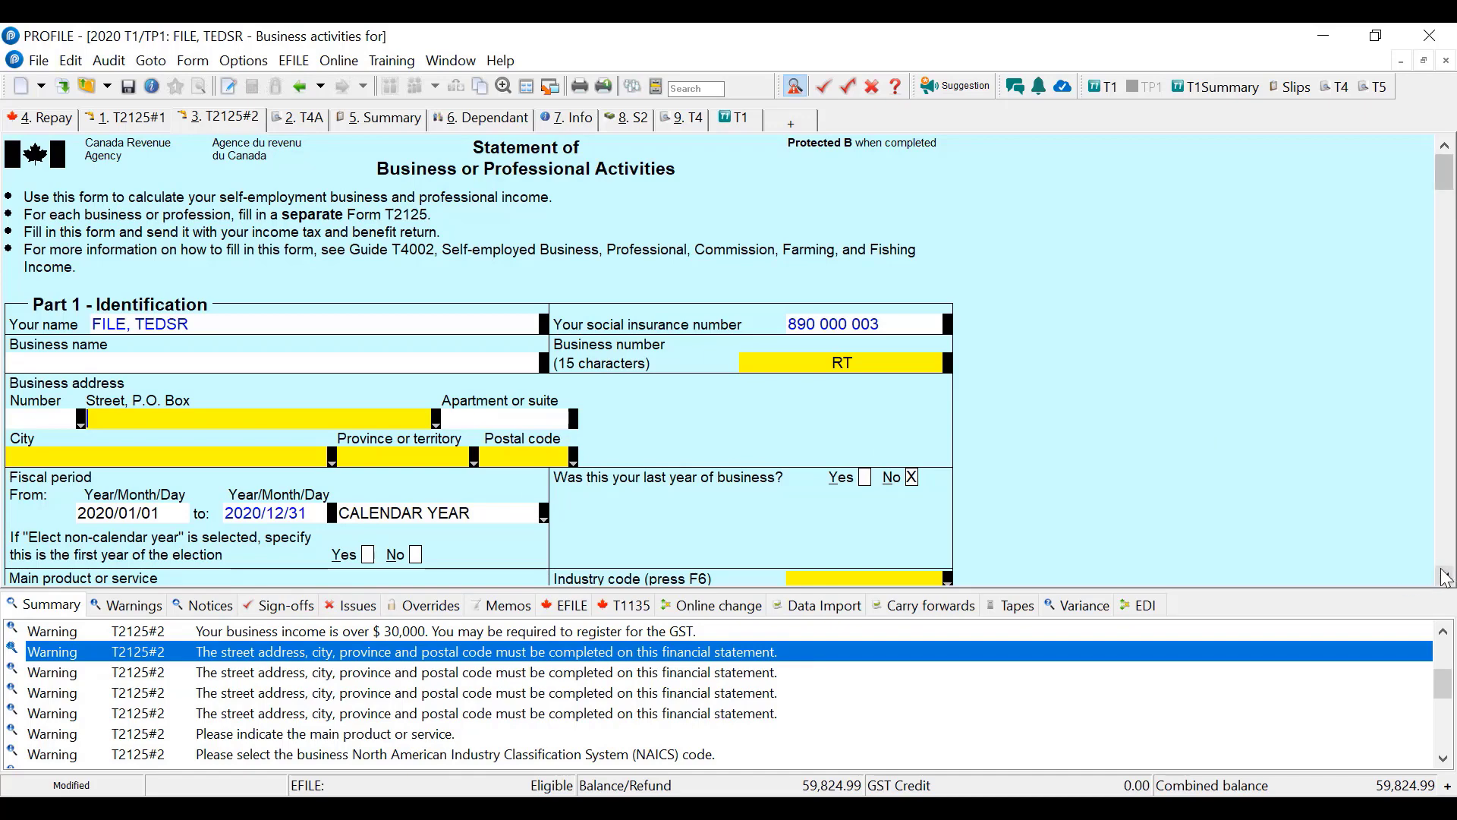
drag(1445, 577, 1445, 577)
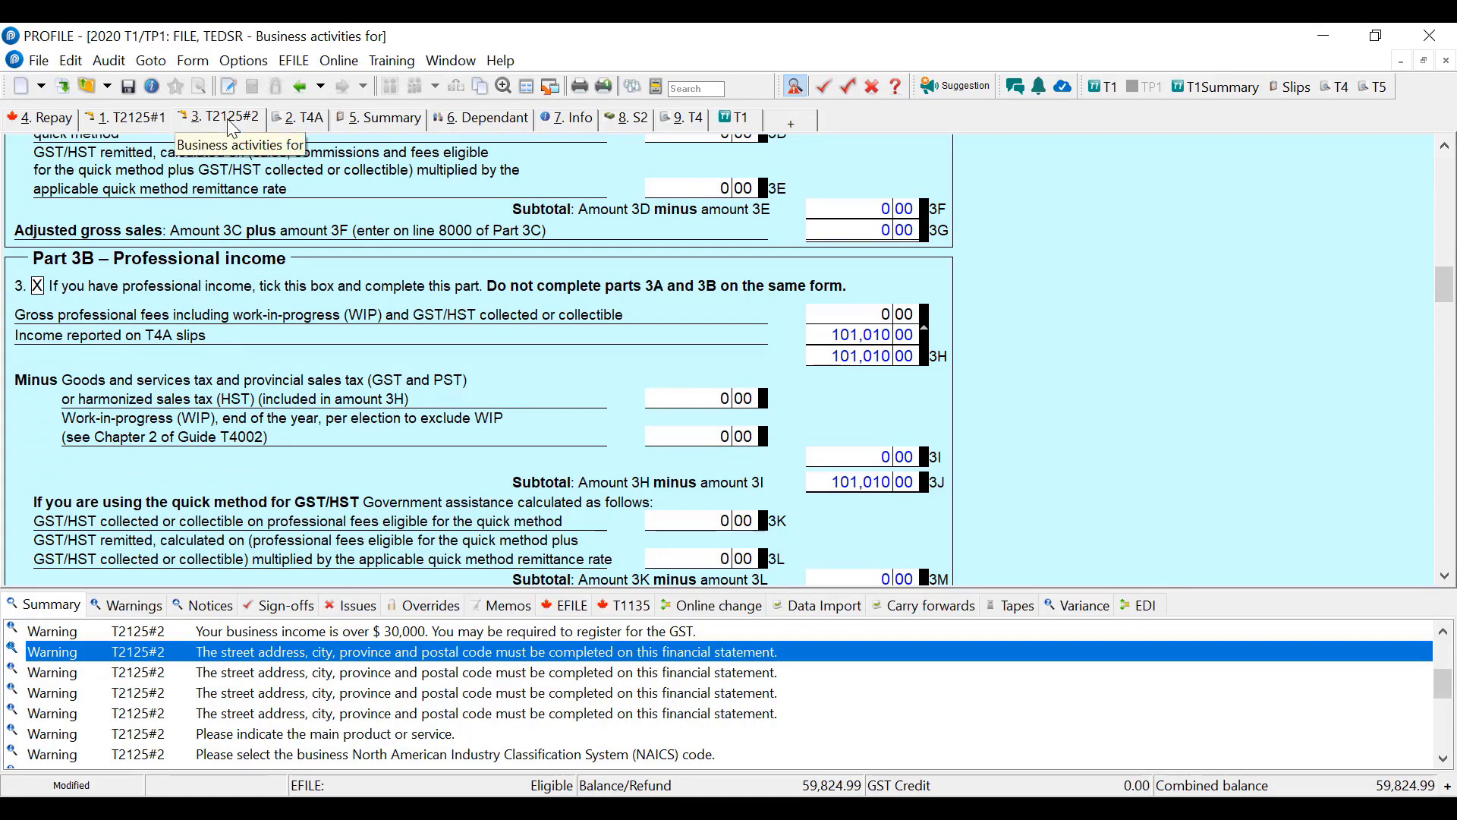
Step: Check the gross sales in Part 3A of T2125#1, then bring up the T4A slip
click(135, 122)
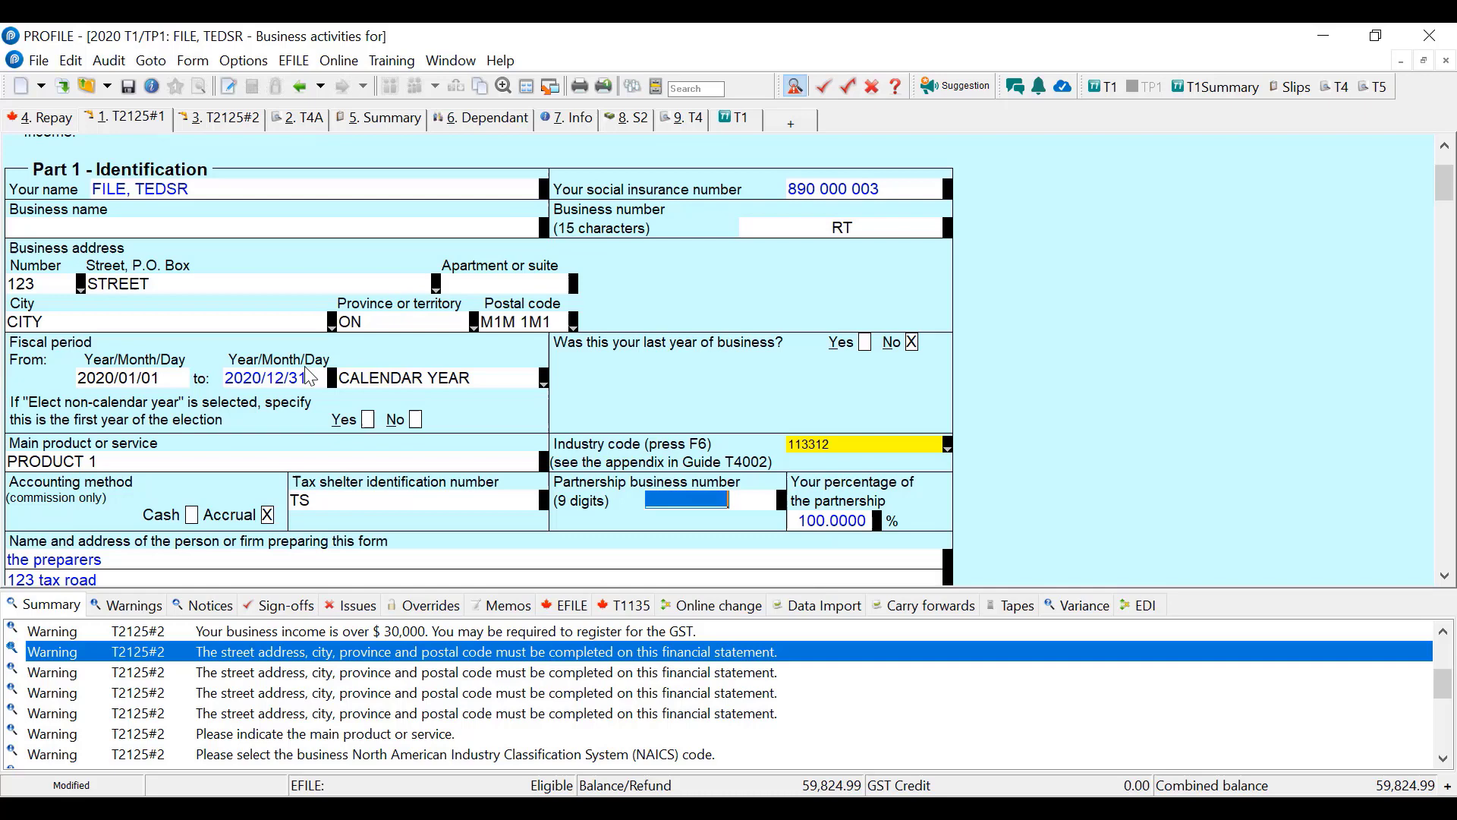
click(1444, 576)
drag(1444, 576, 1444, 576)
click(861, 380)
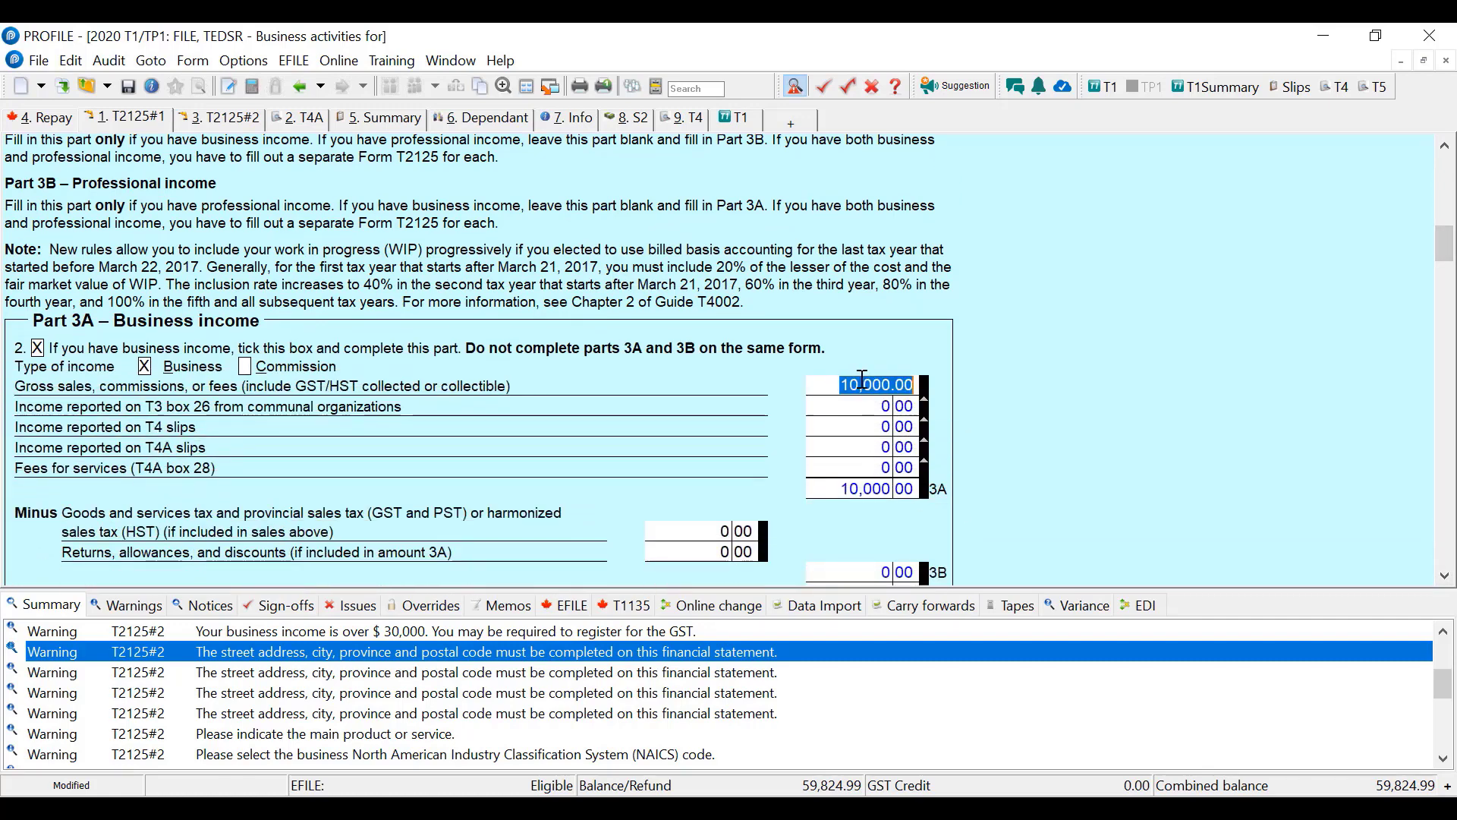
click(309, 116)
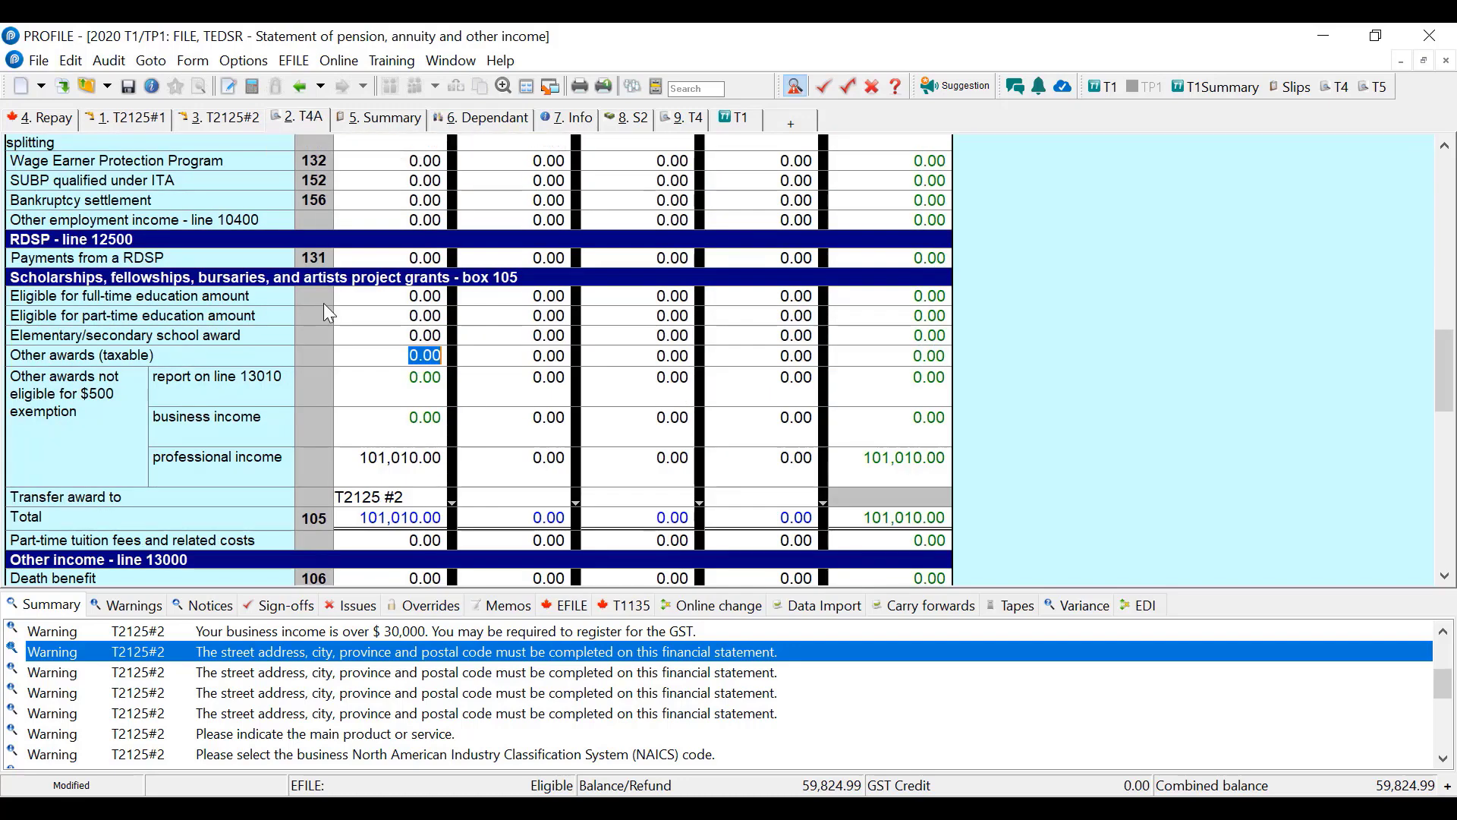
Step: Cut the 101,010.00 professional income amount out of the T4A slip
click(358, 456)
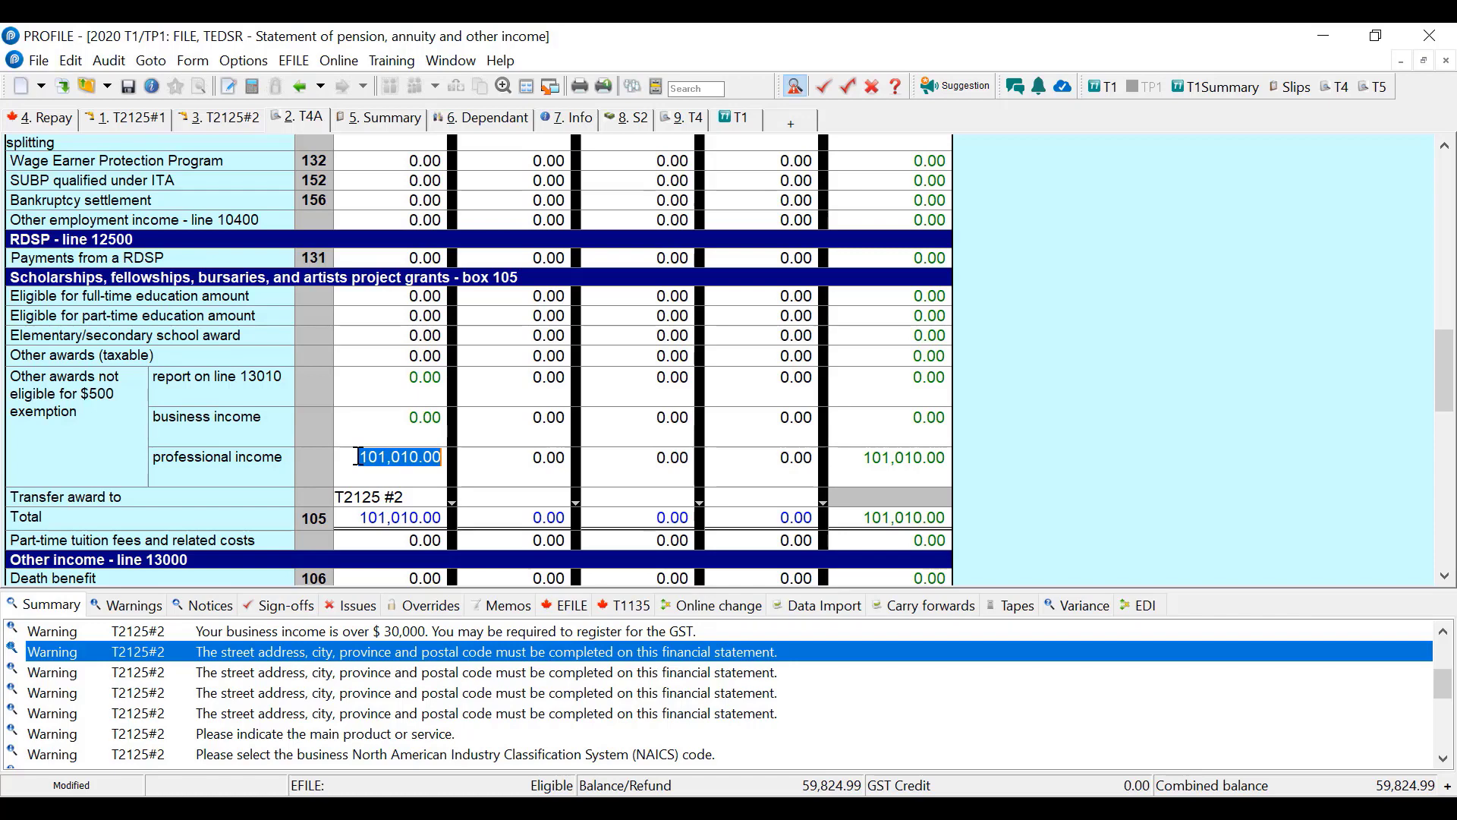
right_click(369, 456)
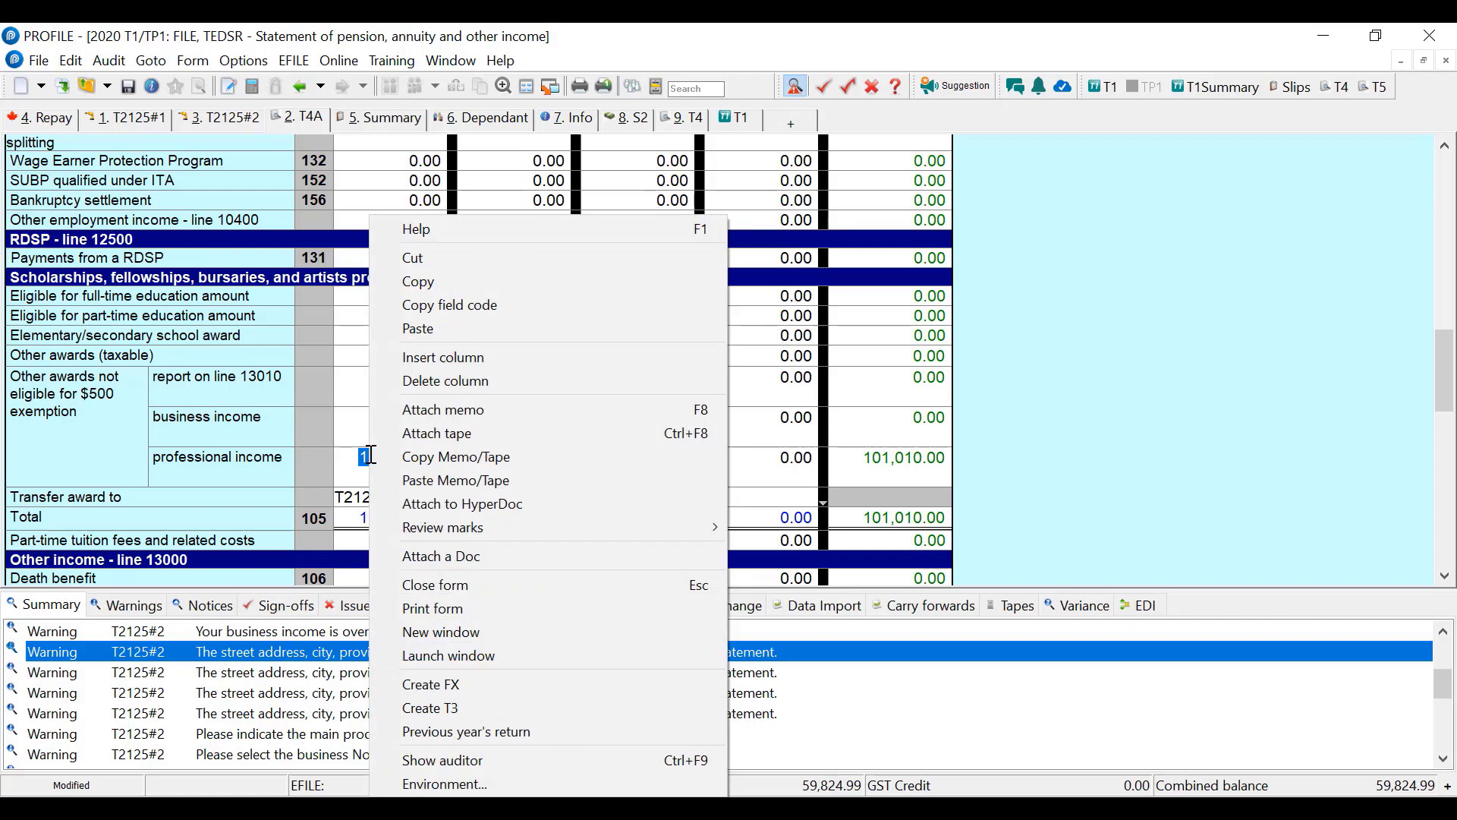
click(436, 255)
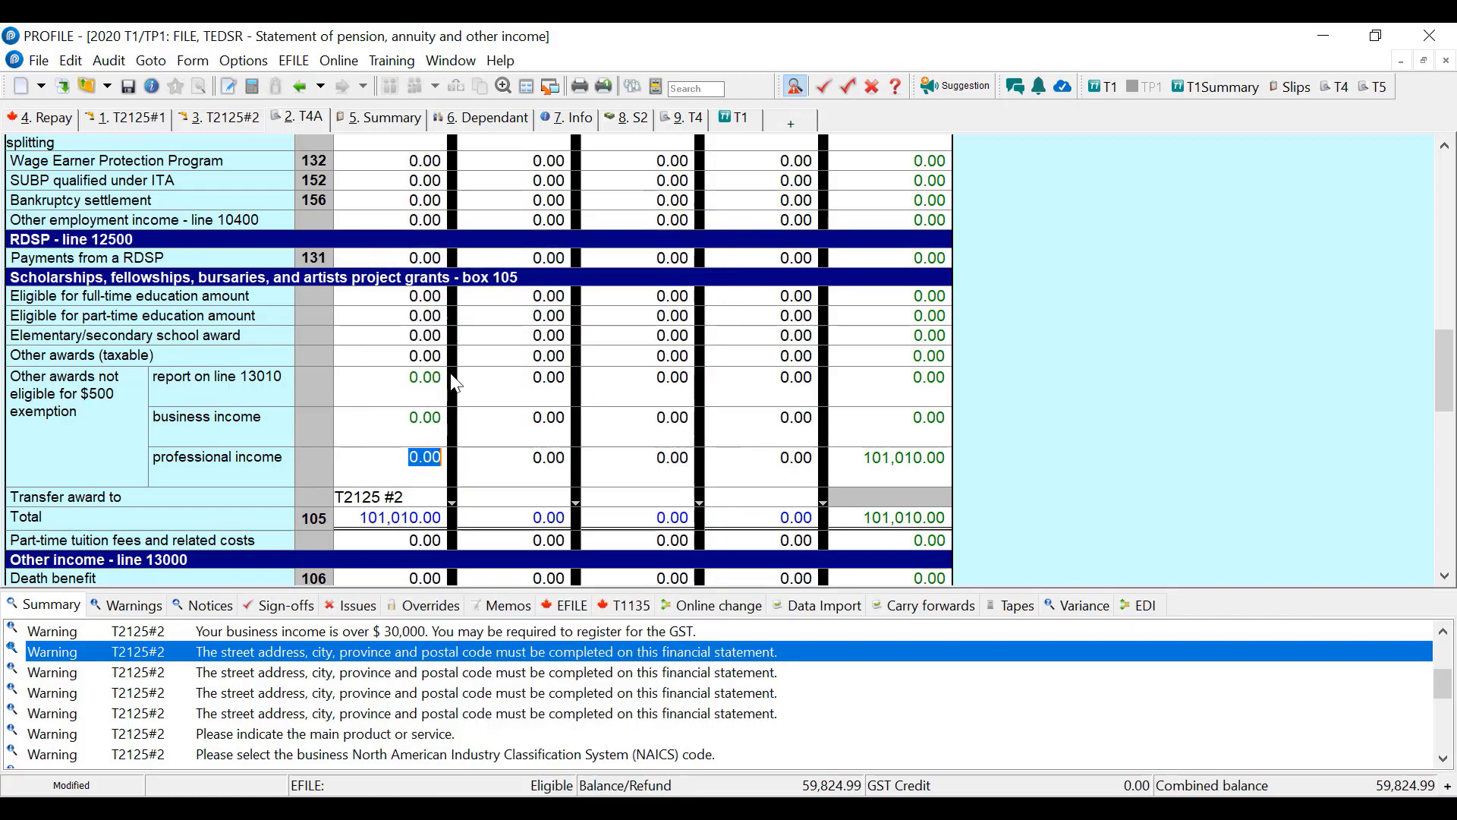
click(510, 492)
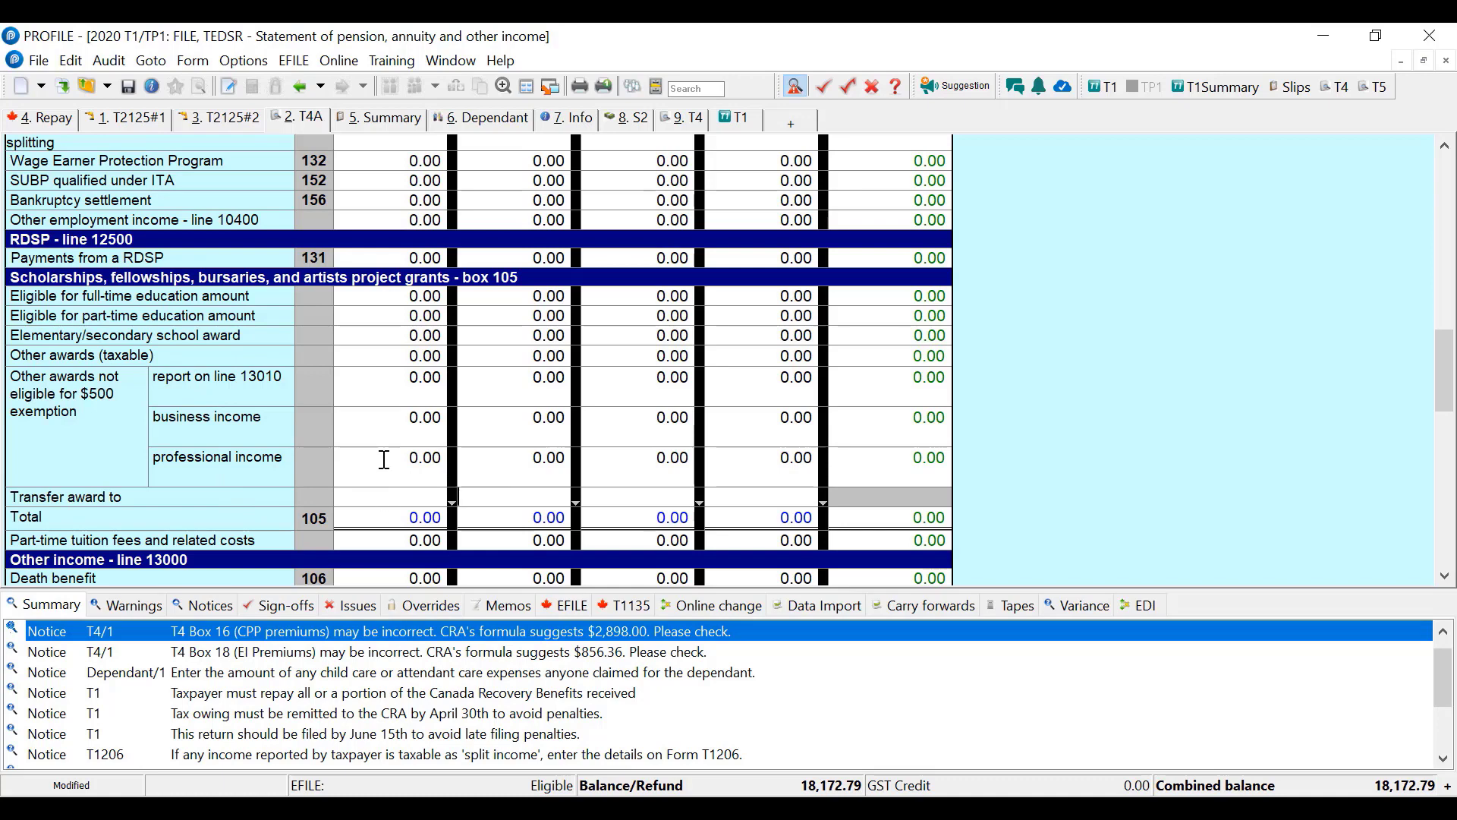
Step: Paste 101,010.00 into the T4A business income field and confirm it transfers to T2125 #1
click(407, 417)
right_click(406, 417)
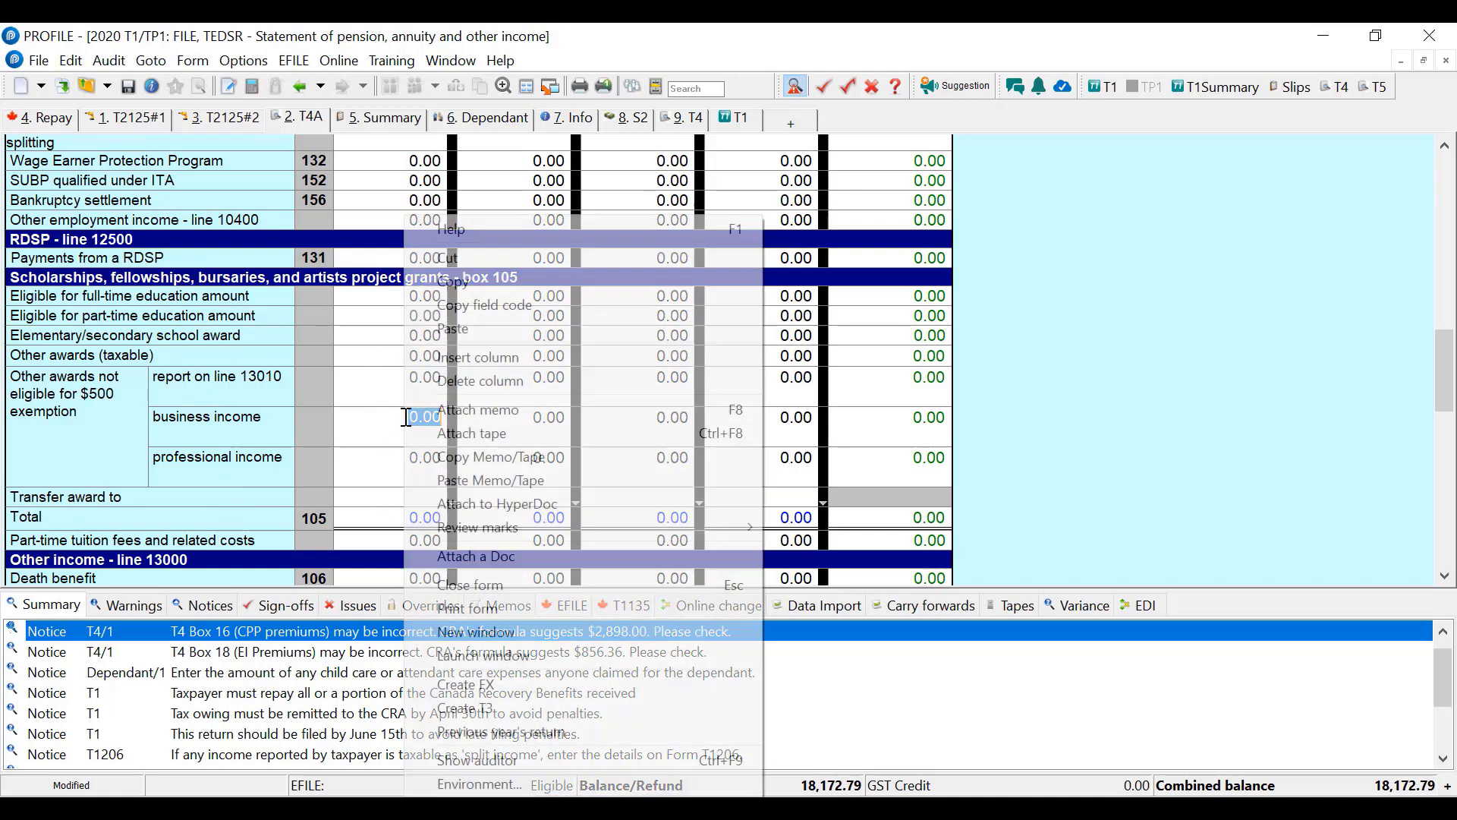
click(472, 328)
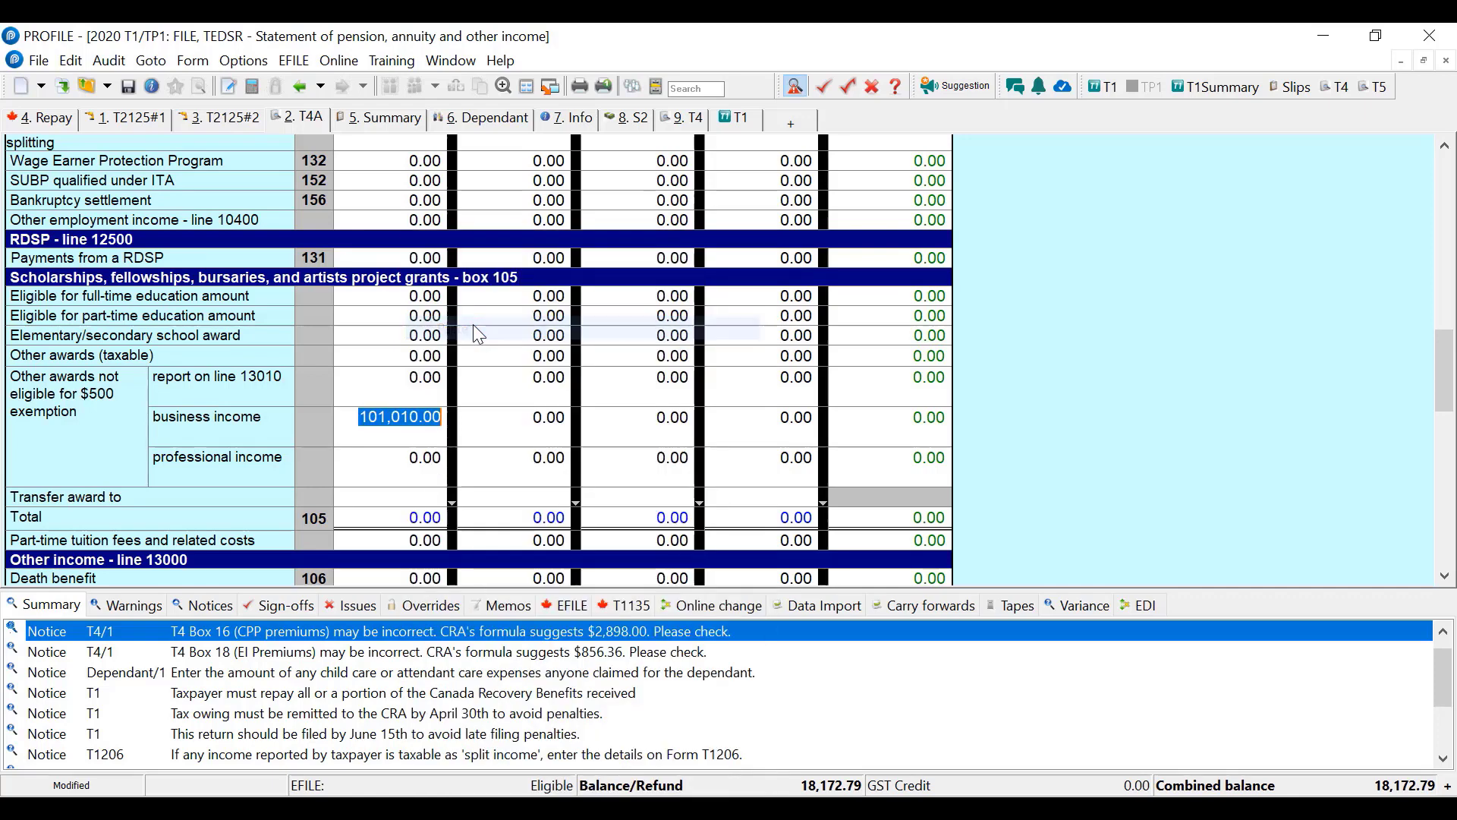
click(393, 474)
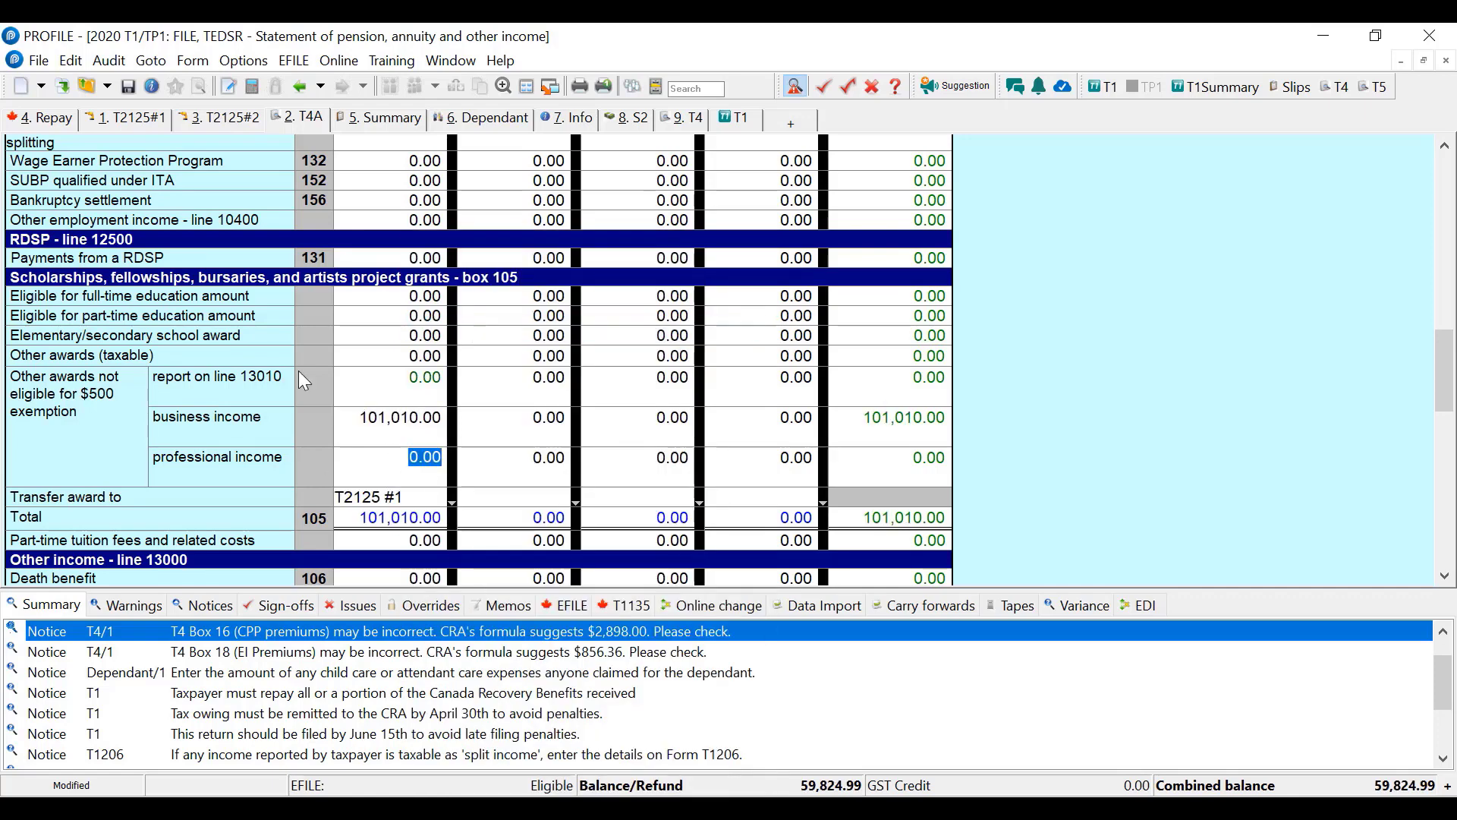
click(370, 496)
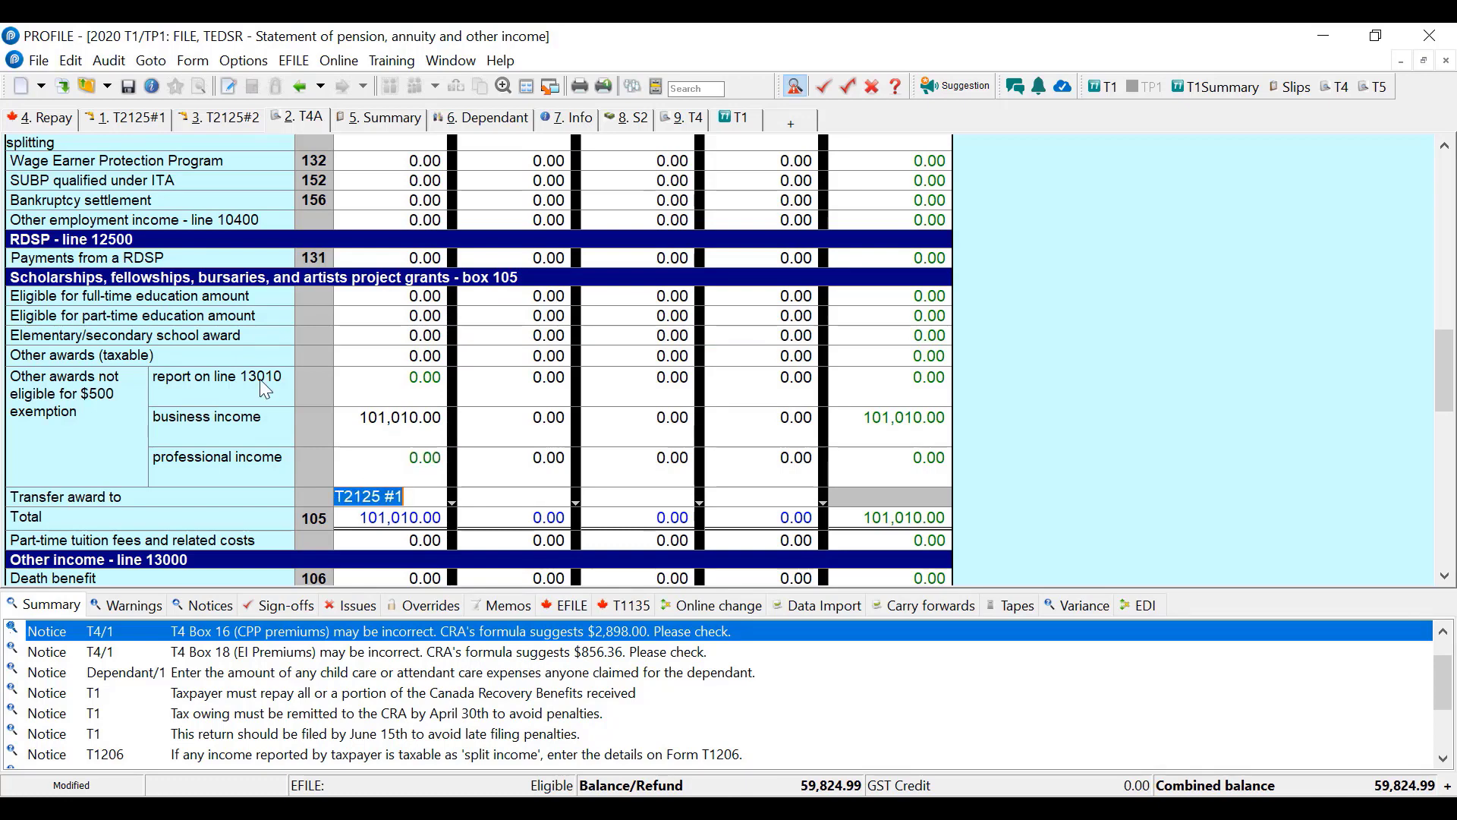
click(139, 117)
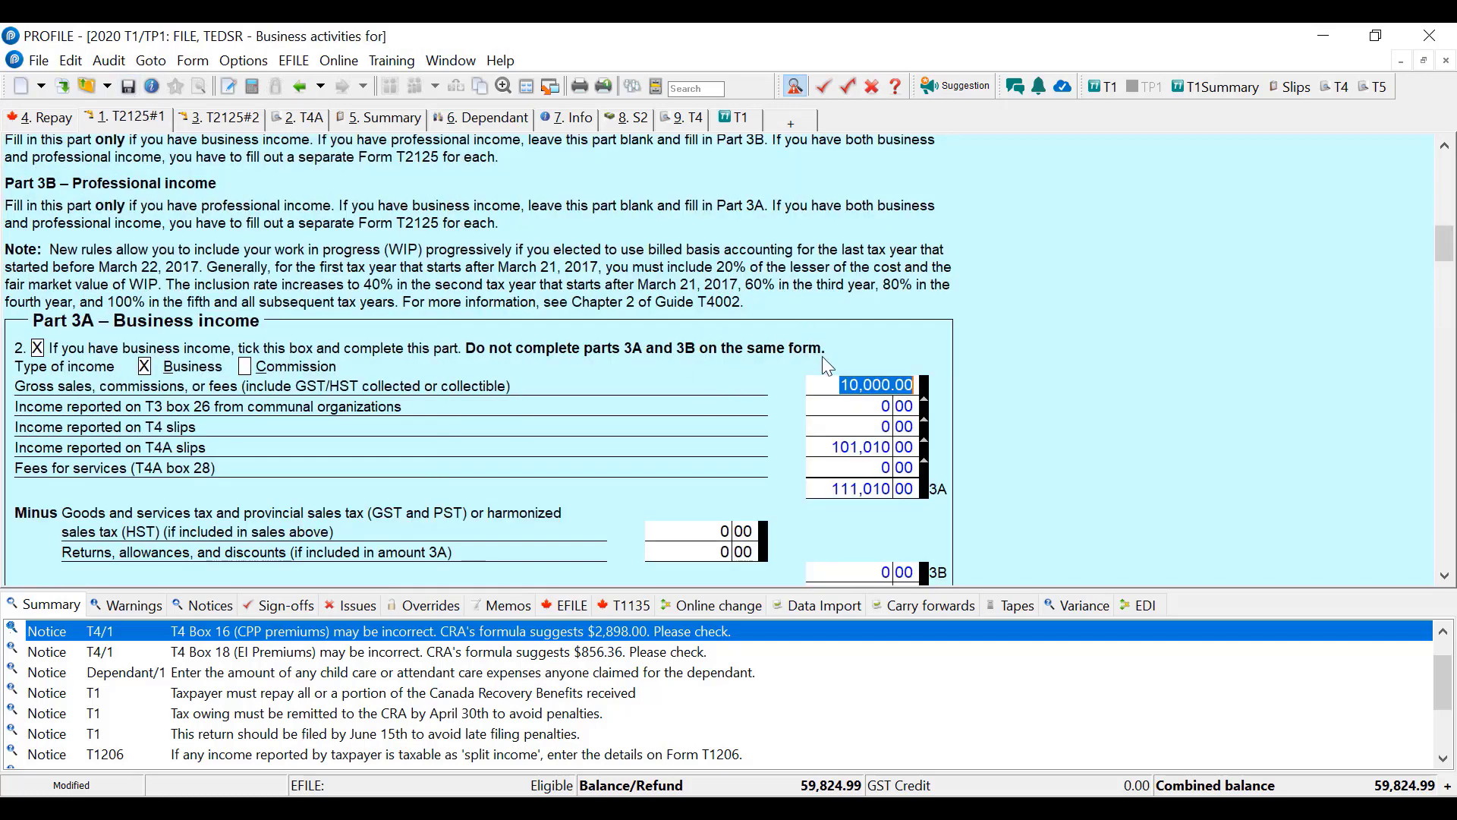
Step: Verify T2125#1 shows 101,010.00 from T4A slips and T2125#2's income lines read 0.00
click(851, 385)
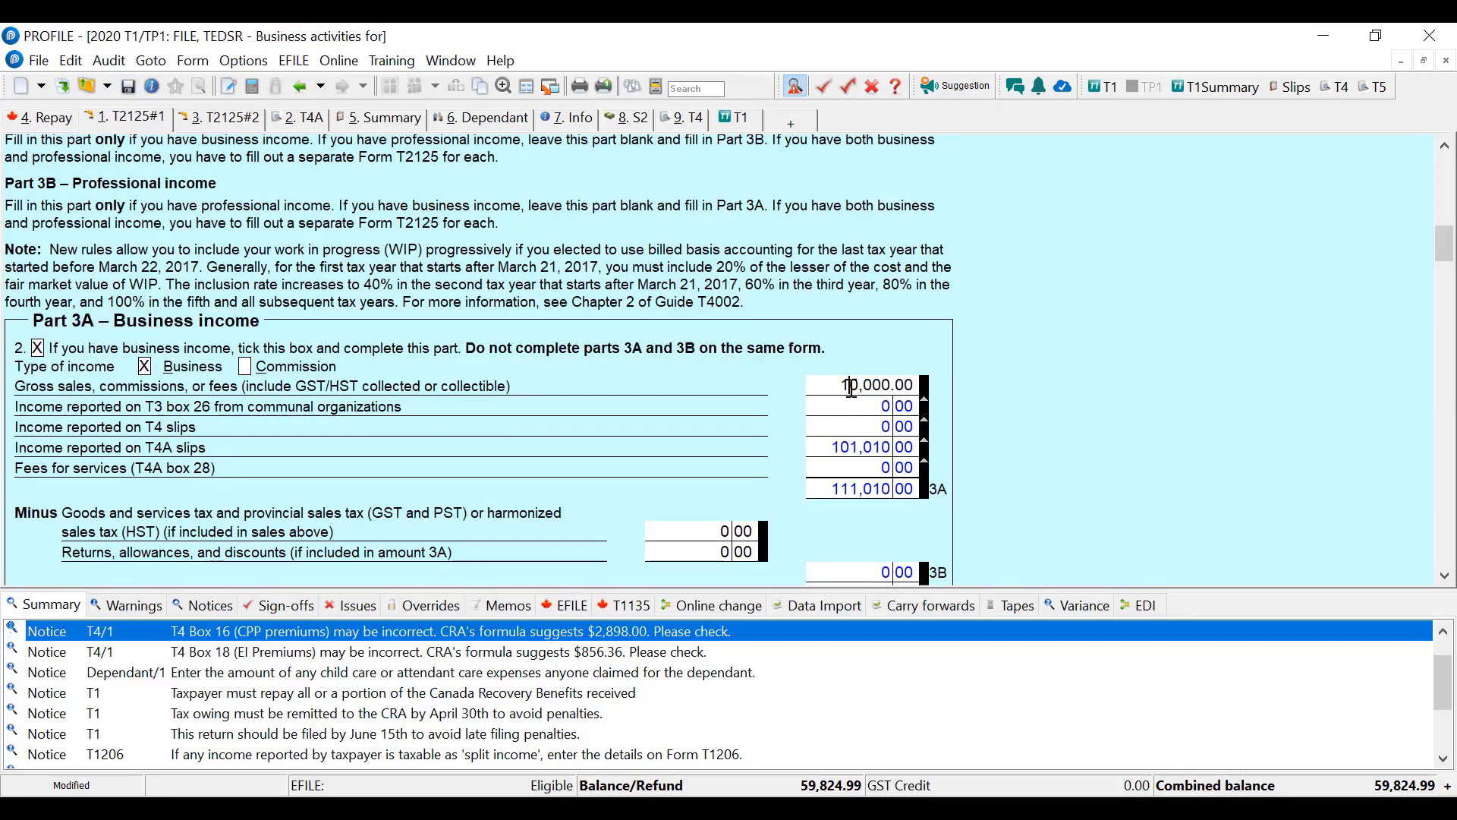
click(858, 446)
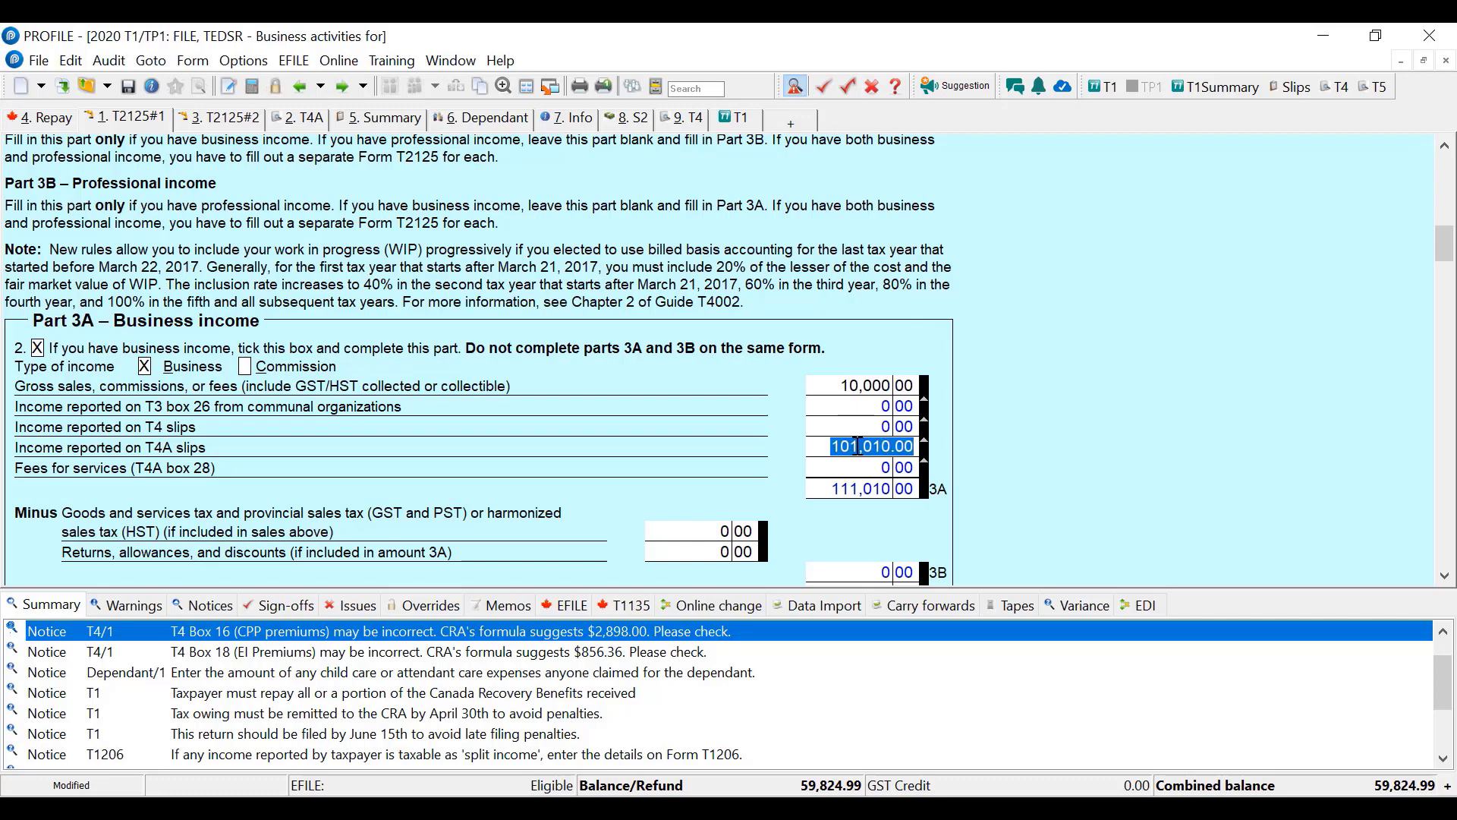
click(219, 118)
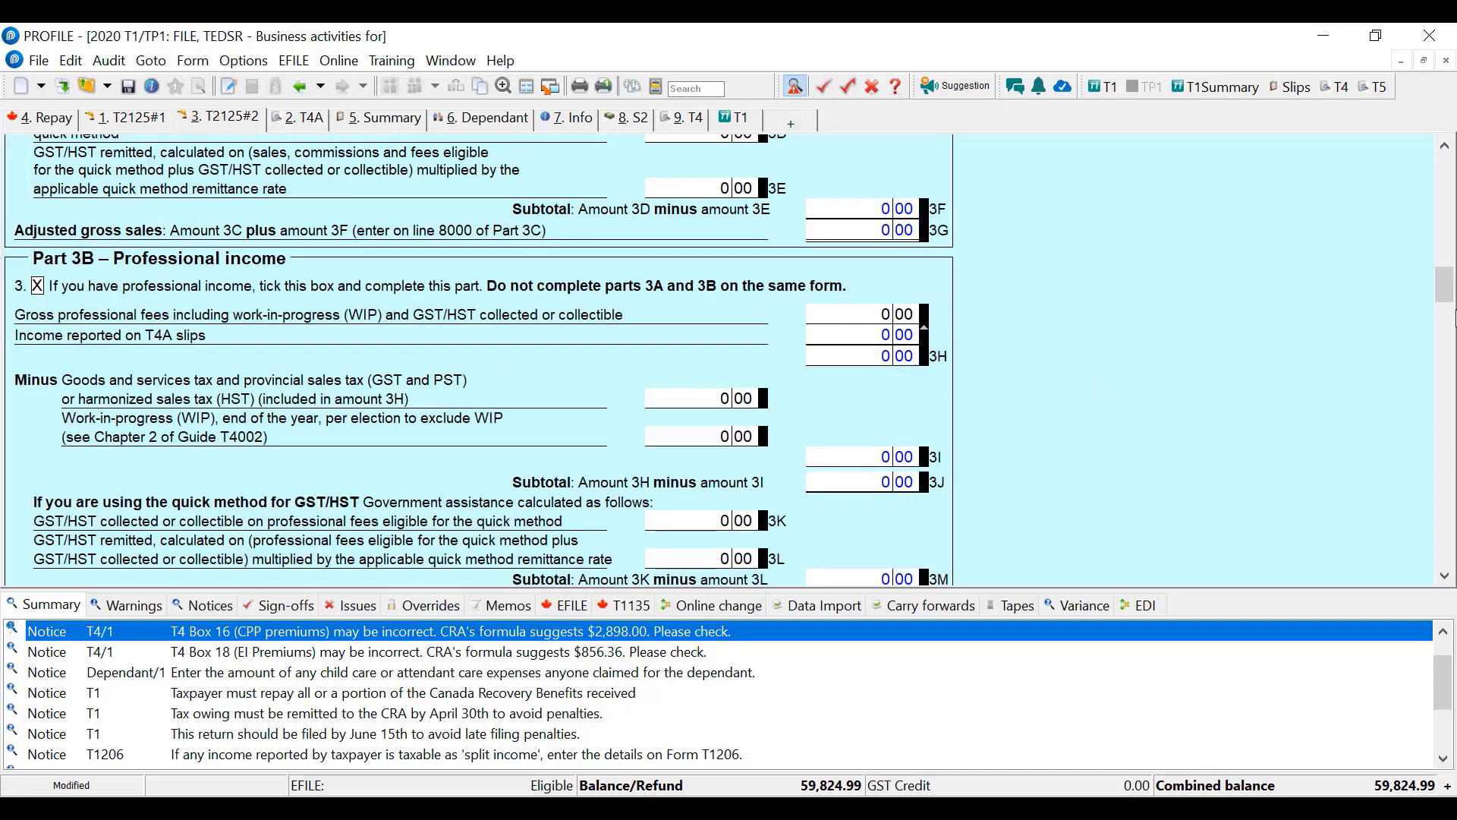
click(1451, 318)
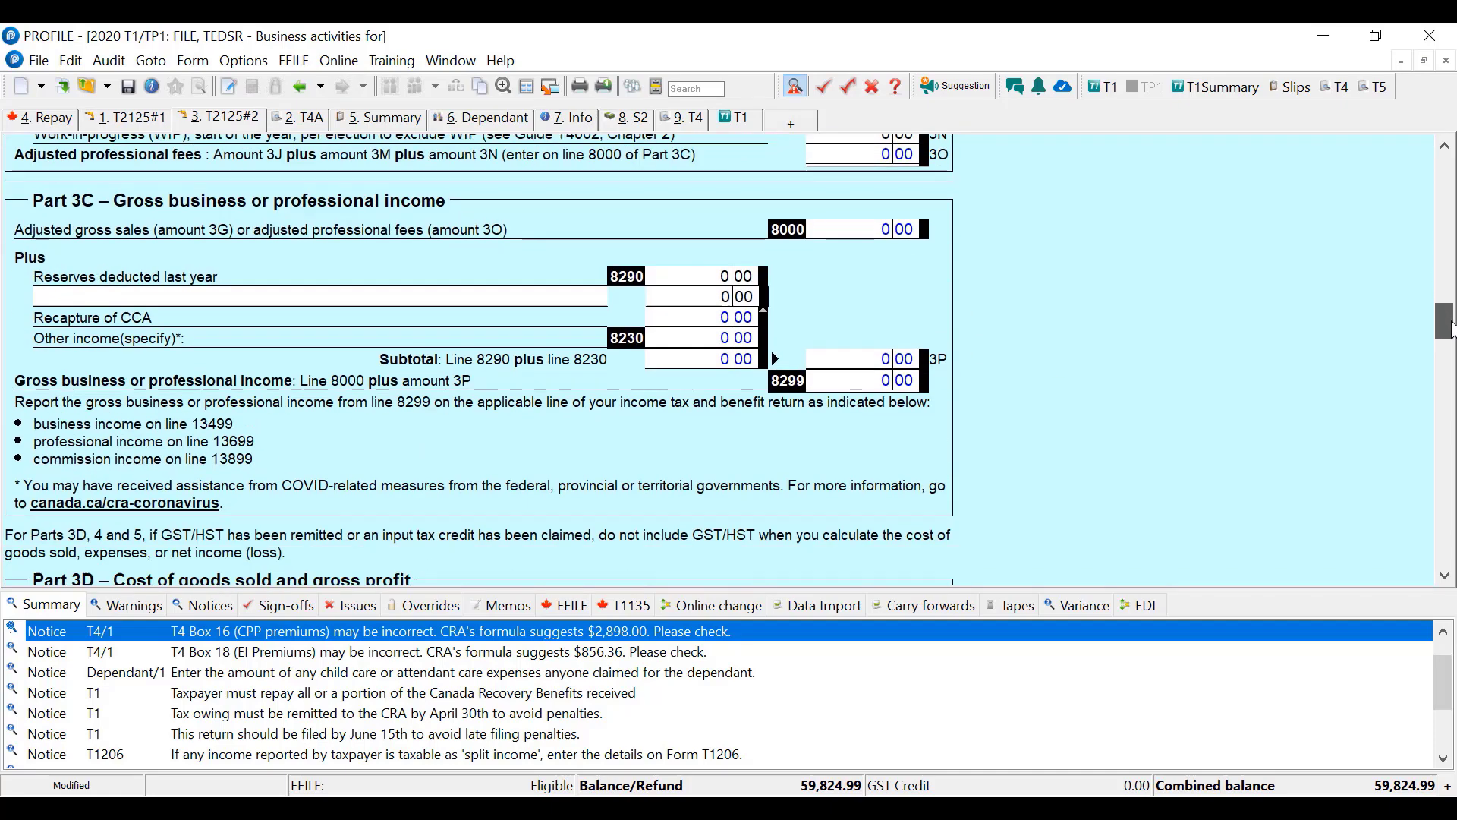
drag(1451, 327, 962, 132)
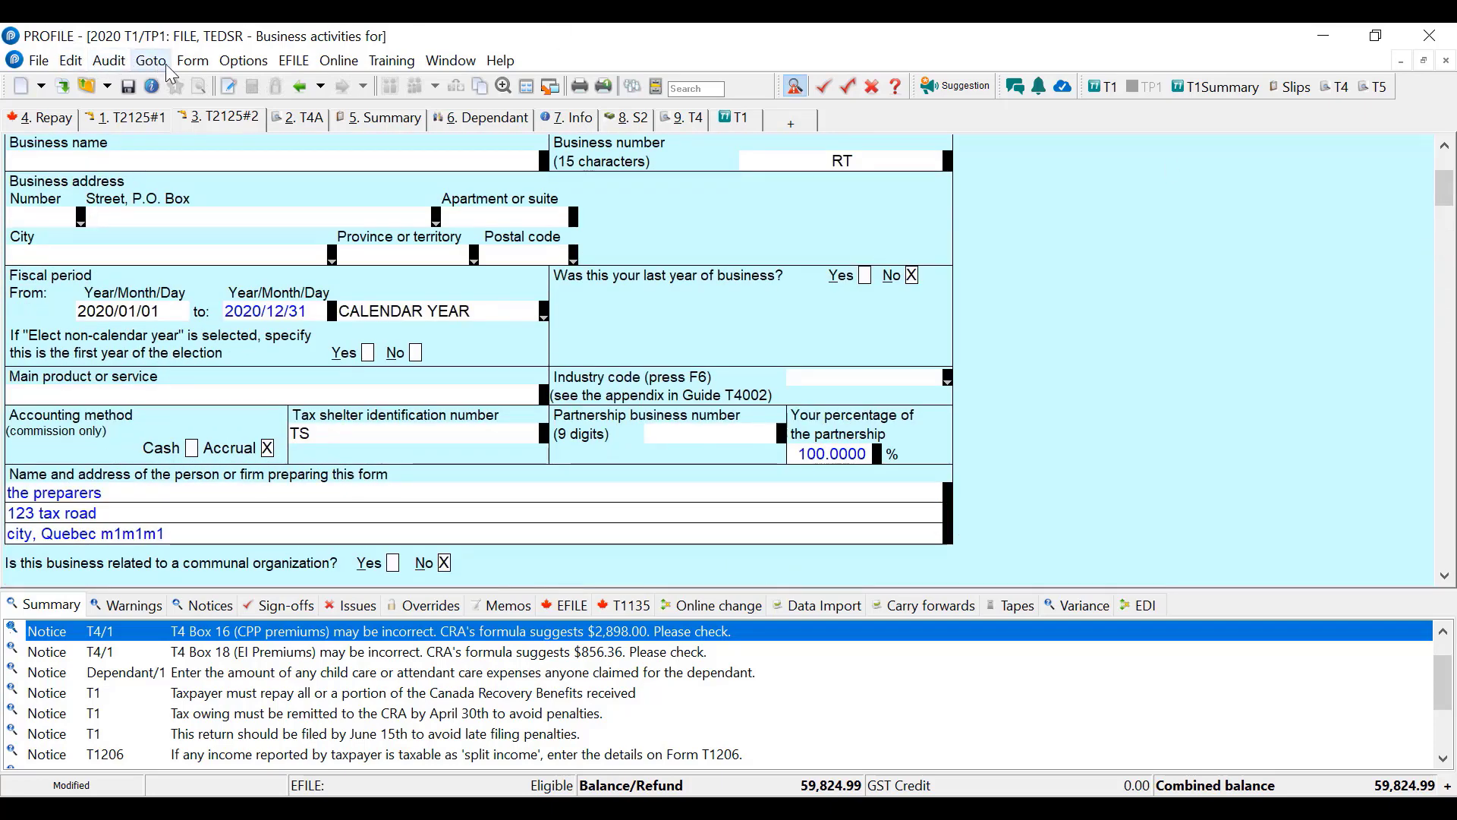
Step: Delete the T2125#2 form with Form > Delete Form and confirm with Yes
click(193, 61)
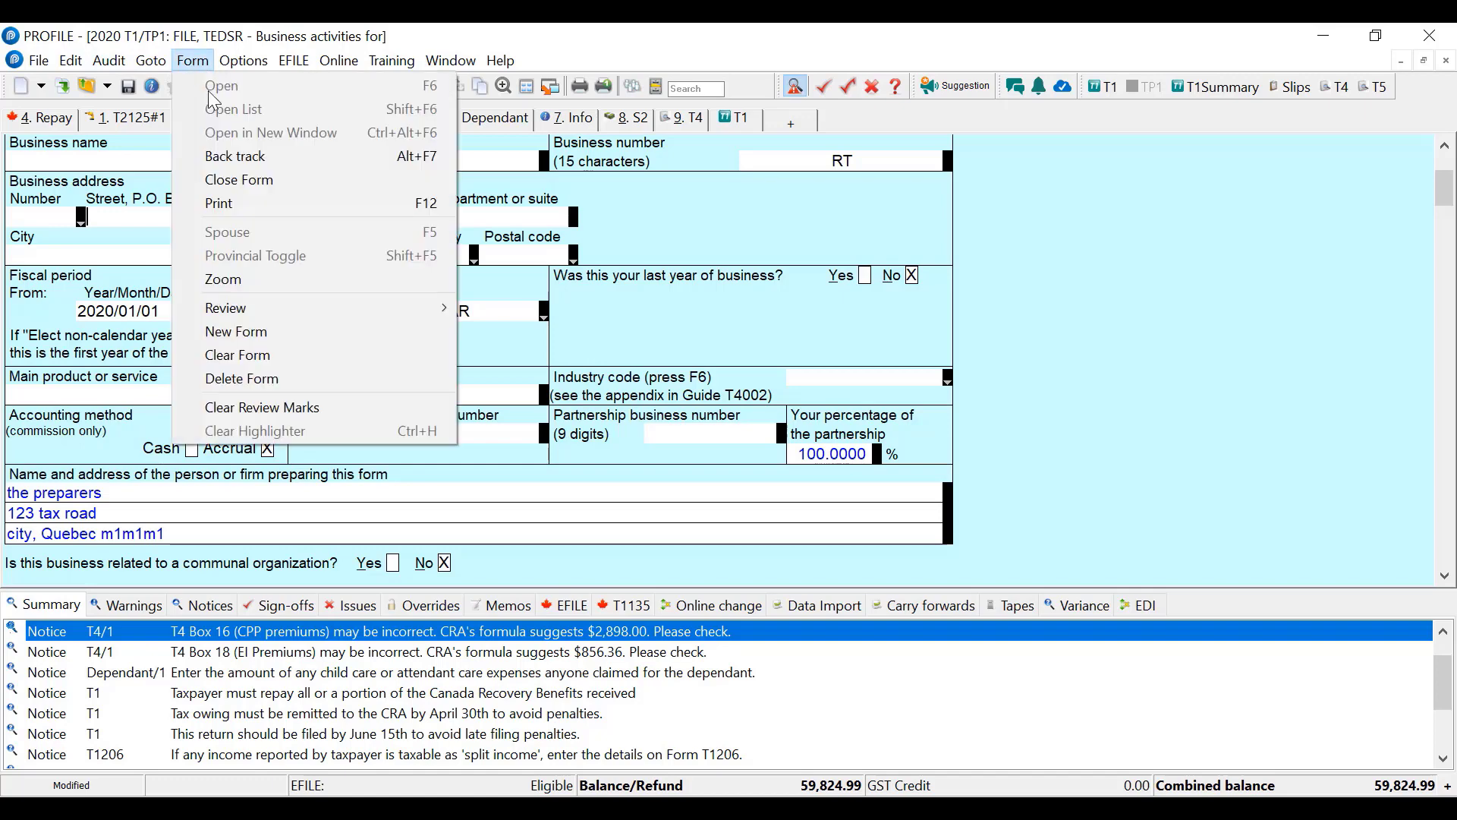
click(311, 393)
click(799, 437)
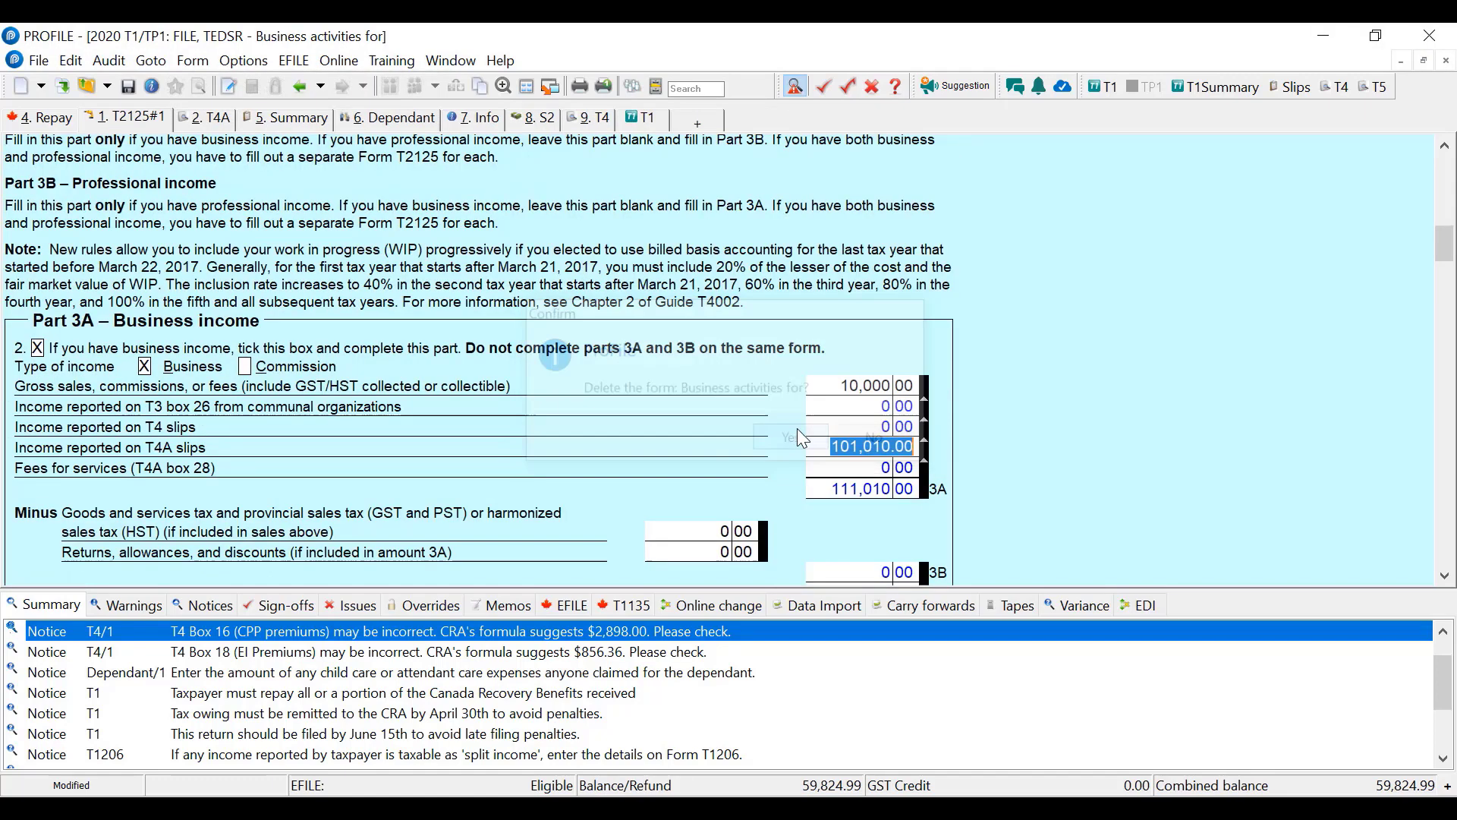